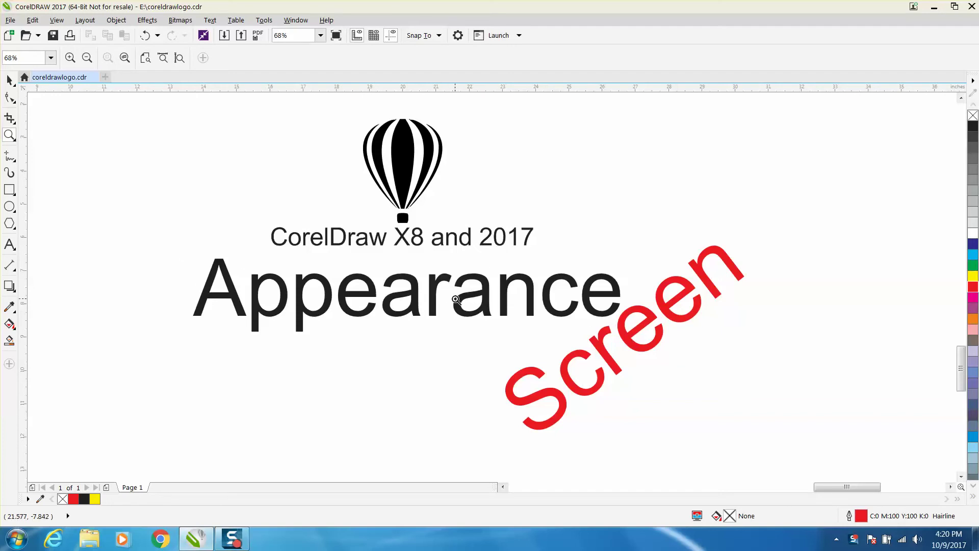
Switch from the Zoom tool to the Pick tool for selecting objects
click(10, 80)
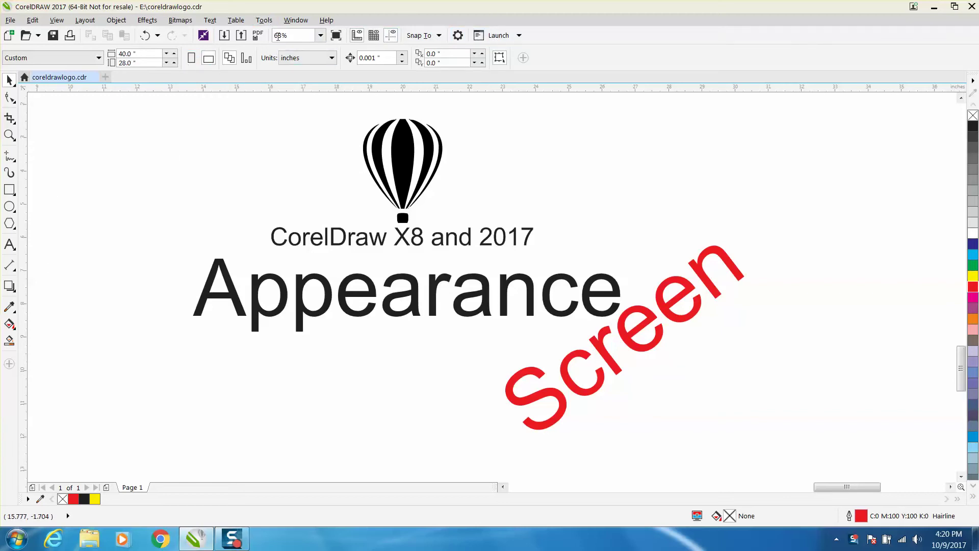
click(264, 22)
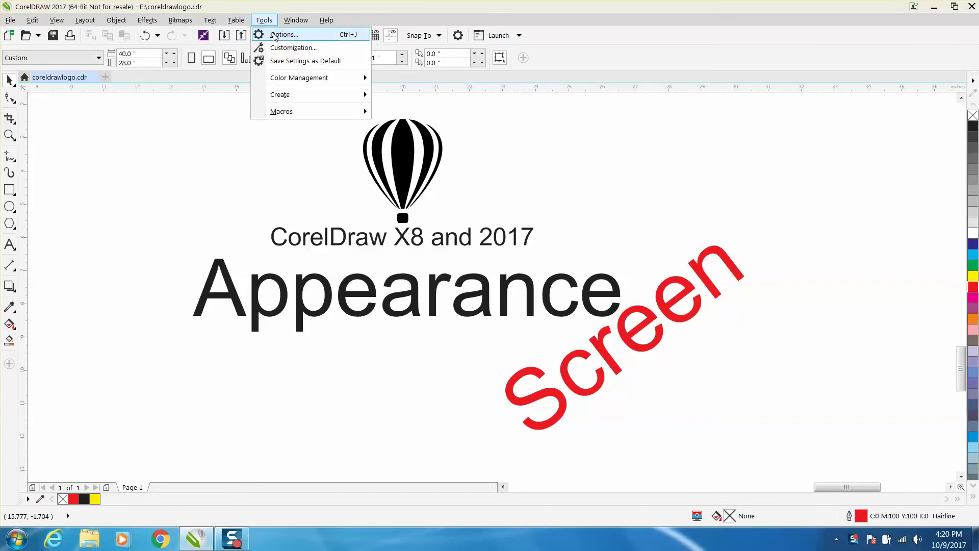
click(275, 33)
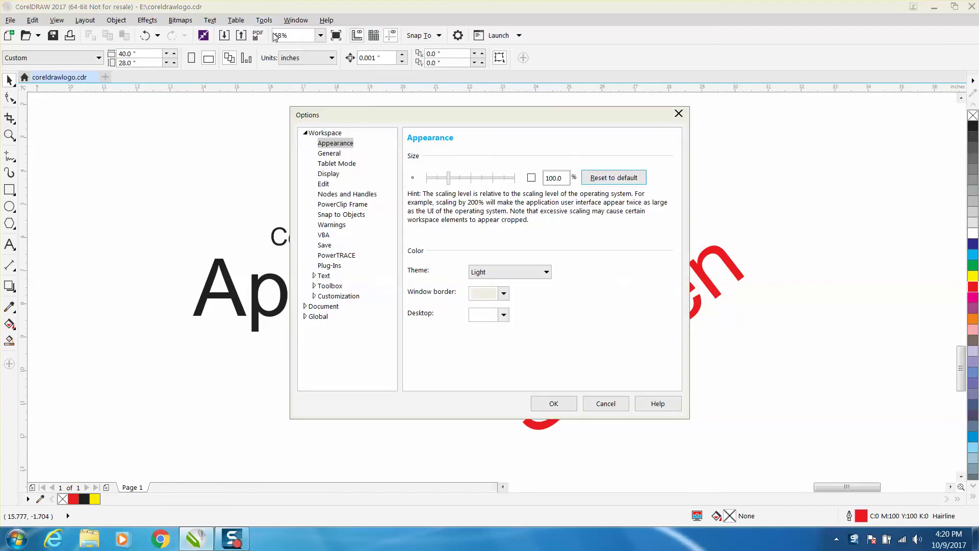
click(330, 135)
click(336, 145)
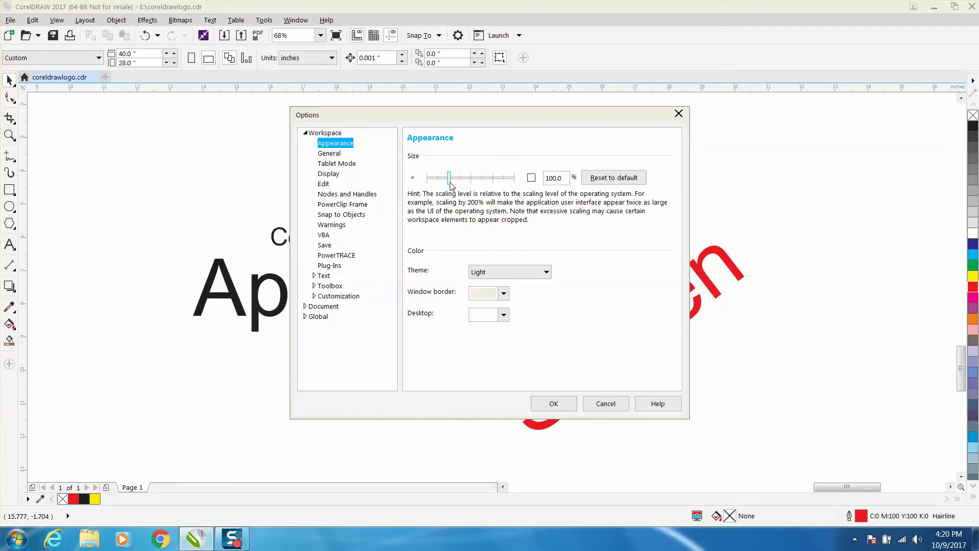
drag(451, 185, 462, 185)
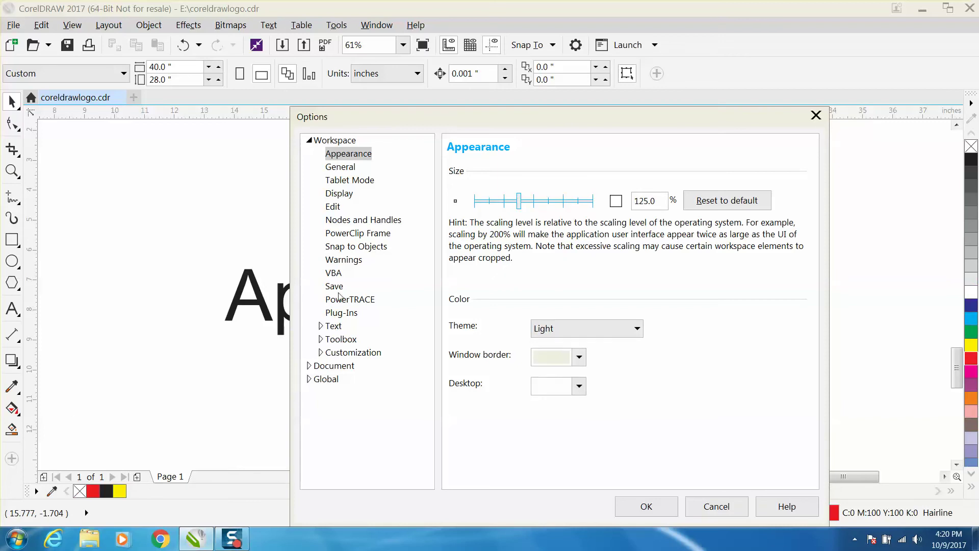
drag(521, 204, 533, 204)
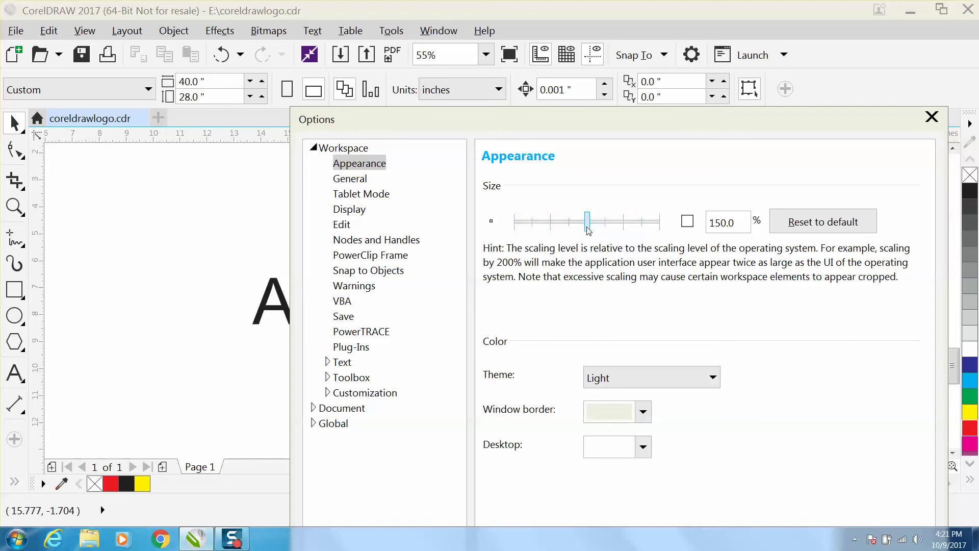
drag(584, 230, 575, 230)
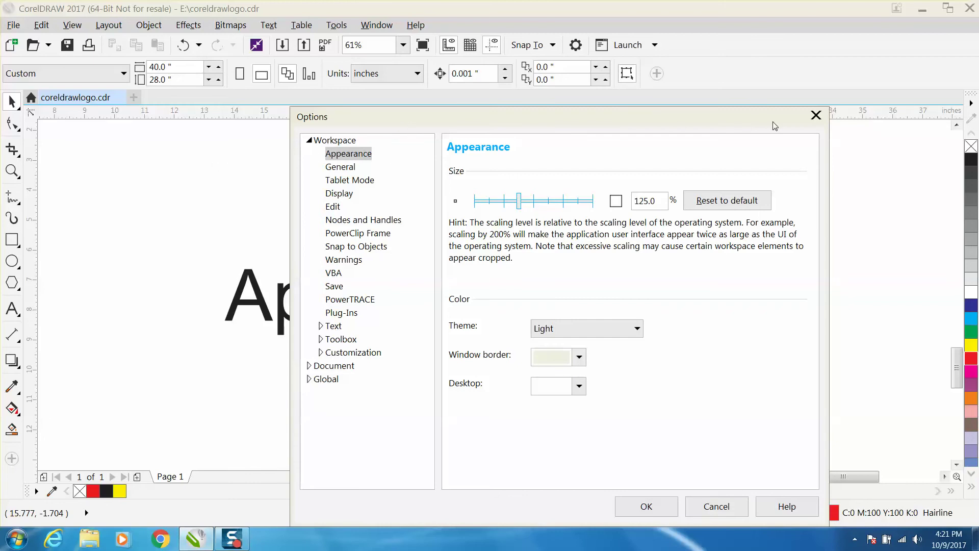
click(817, 116)
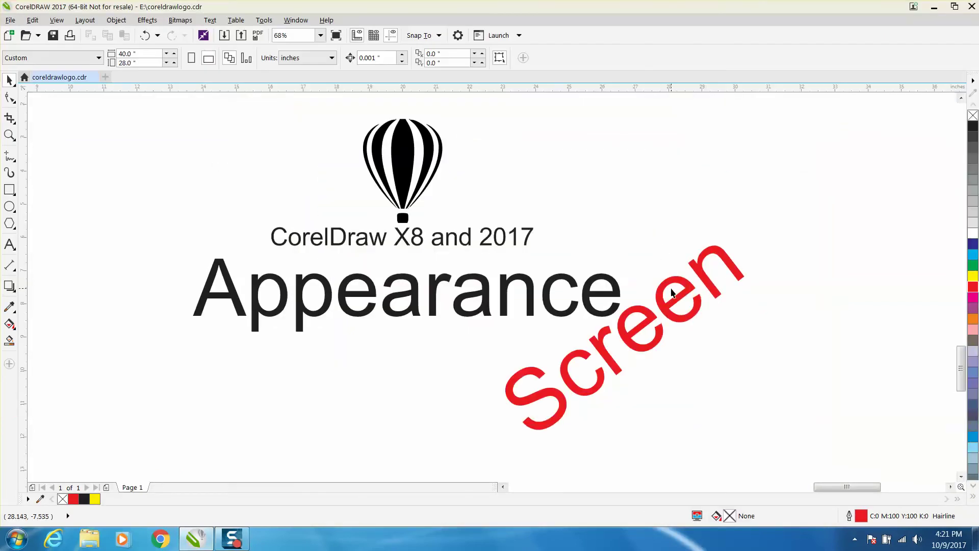
Set the Appearance Size slider in Options to 125% and apply it
click(264, 21)
click(280, 34)
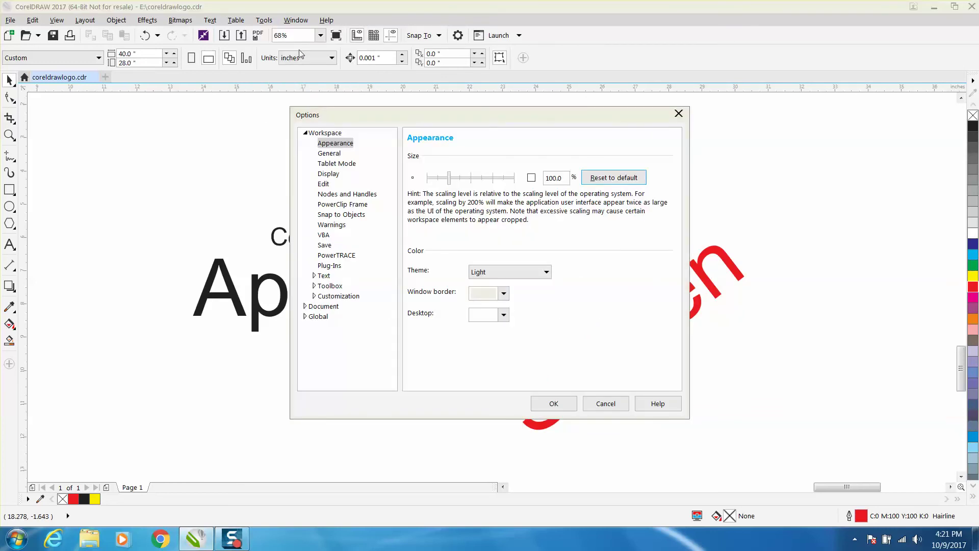
click(462, 180)
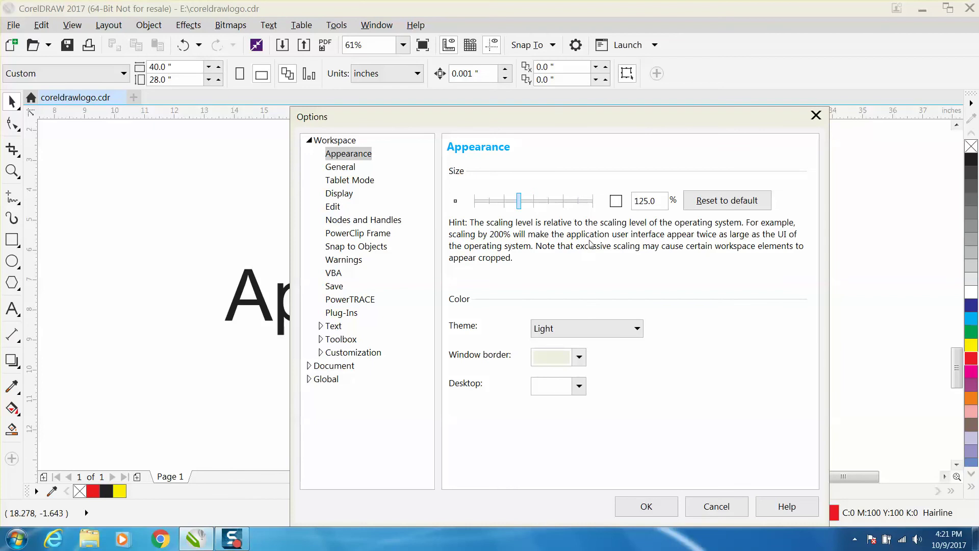
click(657, 507)
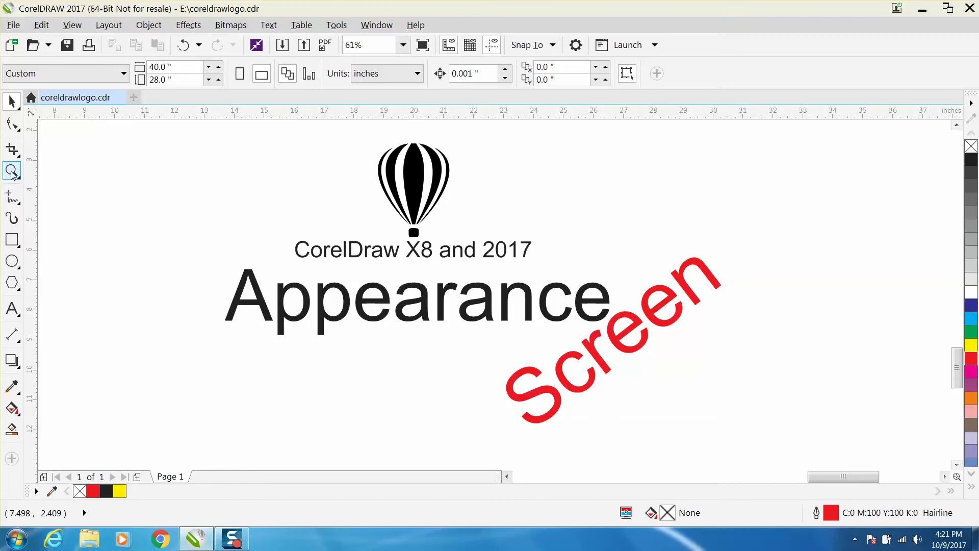
click(17, 106)
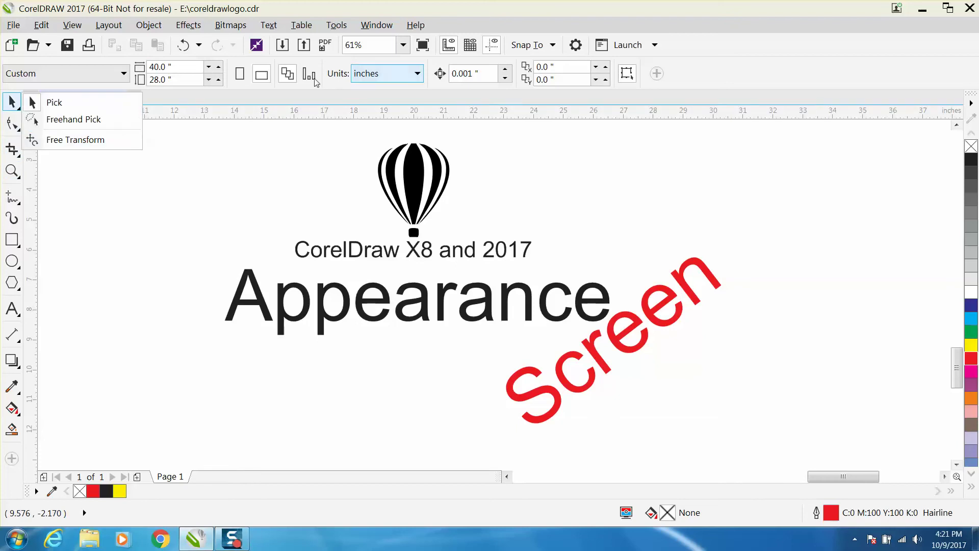
Draw a 2.317 × 1.005 inch rectangle at the page's upper left and toggle Lock ratio
click(12, 240)
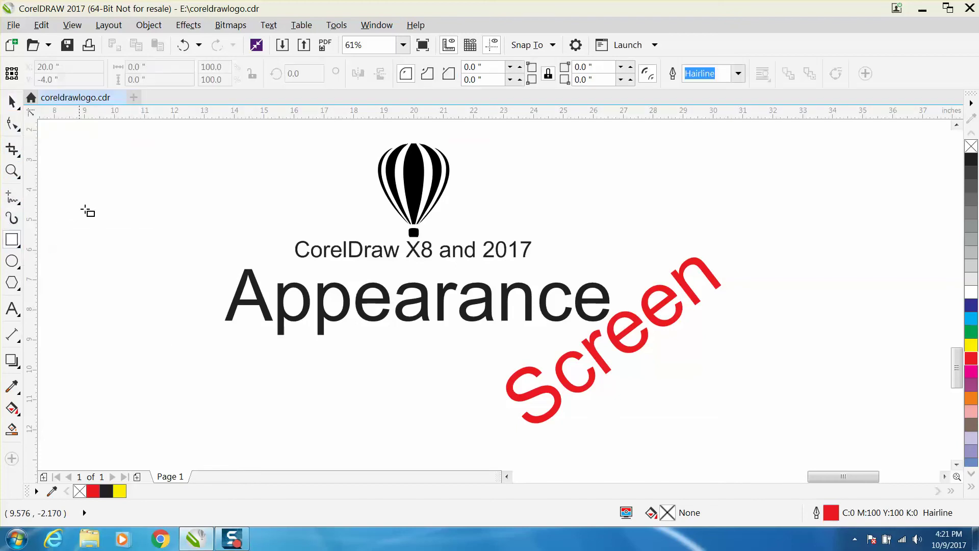
drag(103, 190, 173, 220)
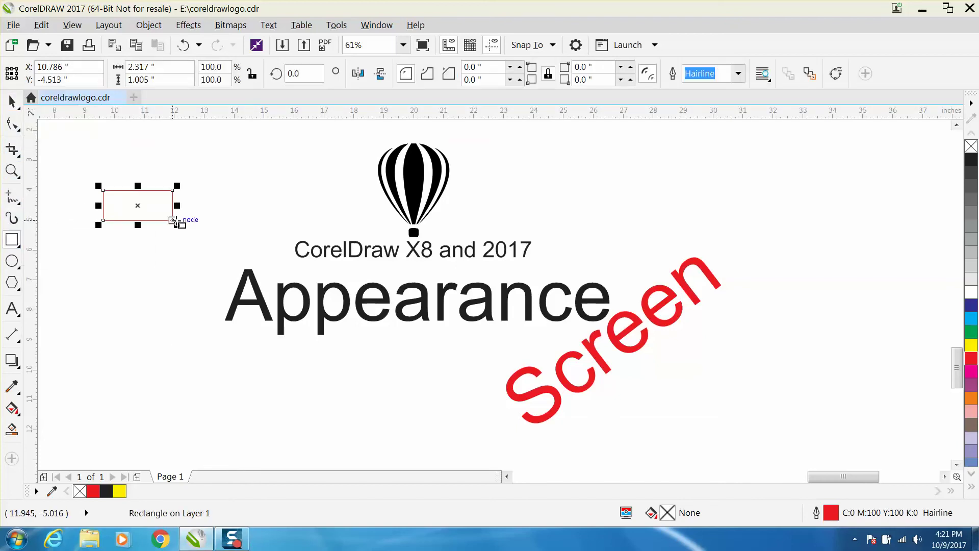
click(252, 72)
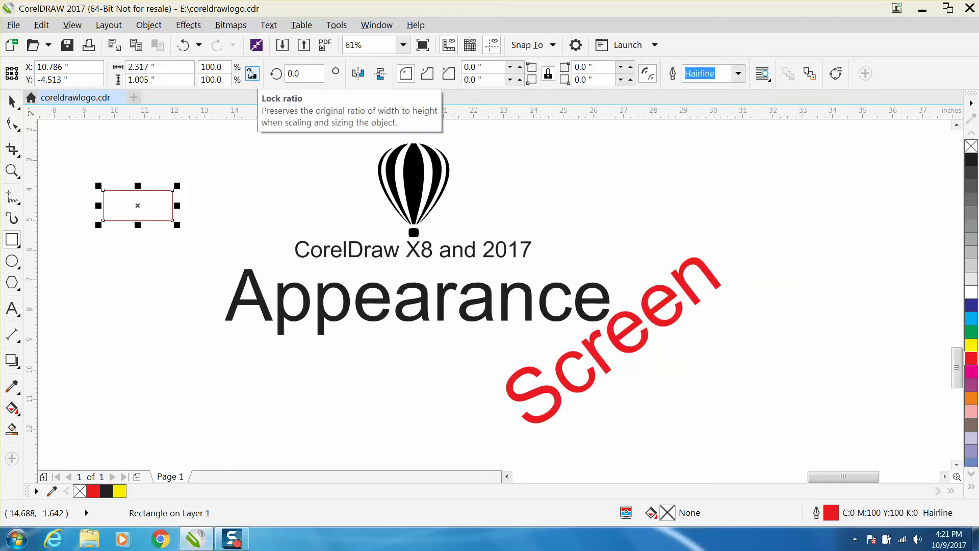
click(253, 75)
click(254, 81)
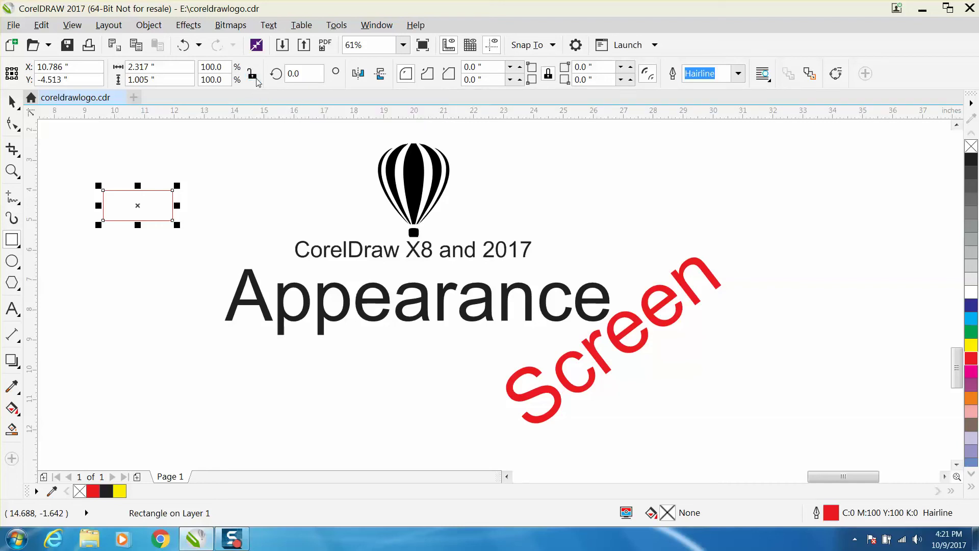
click(337, 25)
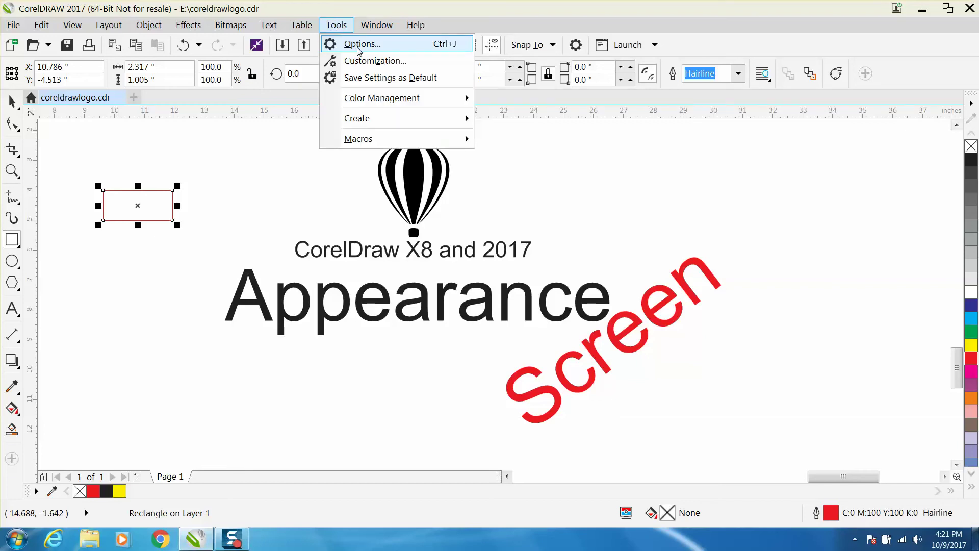
Reset the interface scale to the default 100% in Appearance settings
click(358, 46)
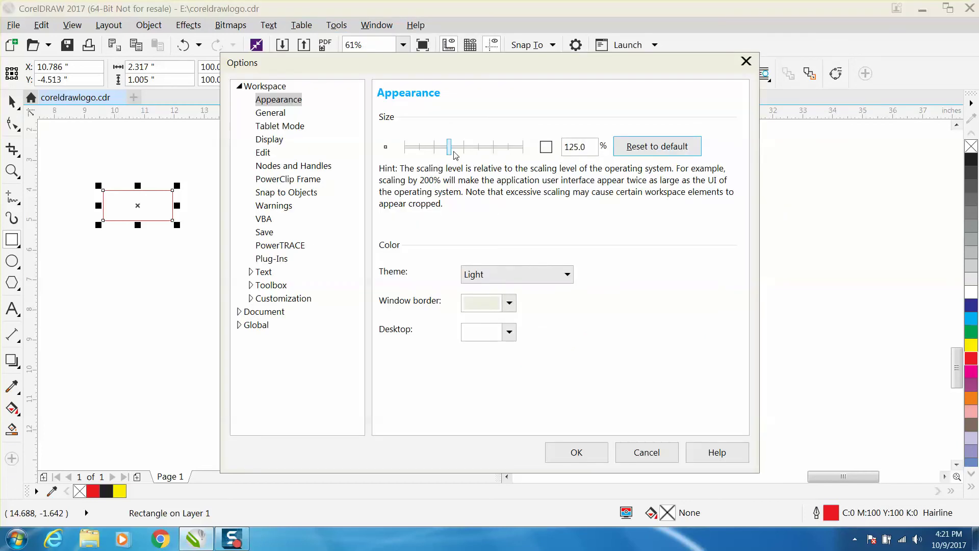
click(642, 149)
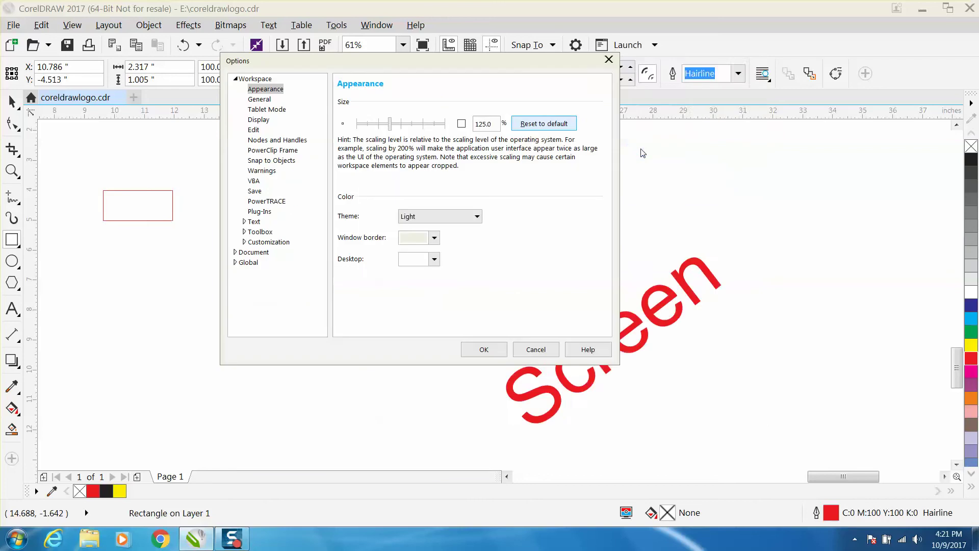
click(491, 349)
click(200, 60)
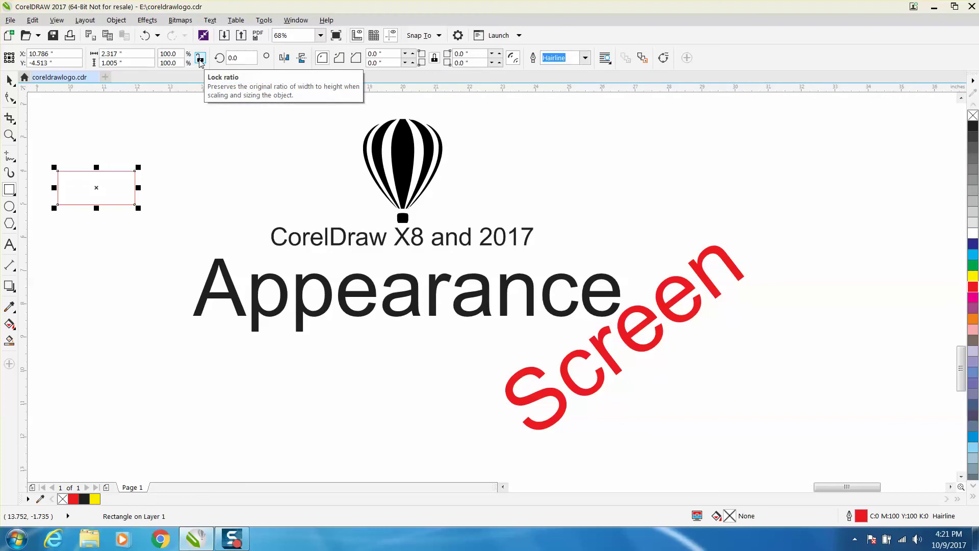
Cycle the interface theme through Medium and Dark, settling on Black
click(266, 20)
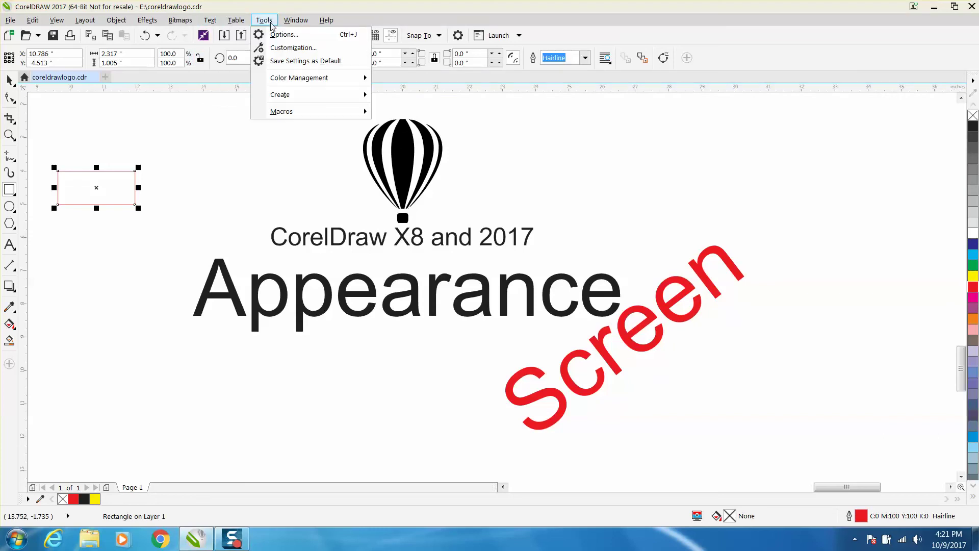
click(274, 34)
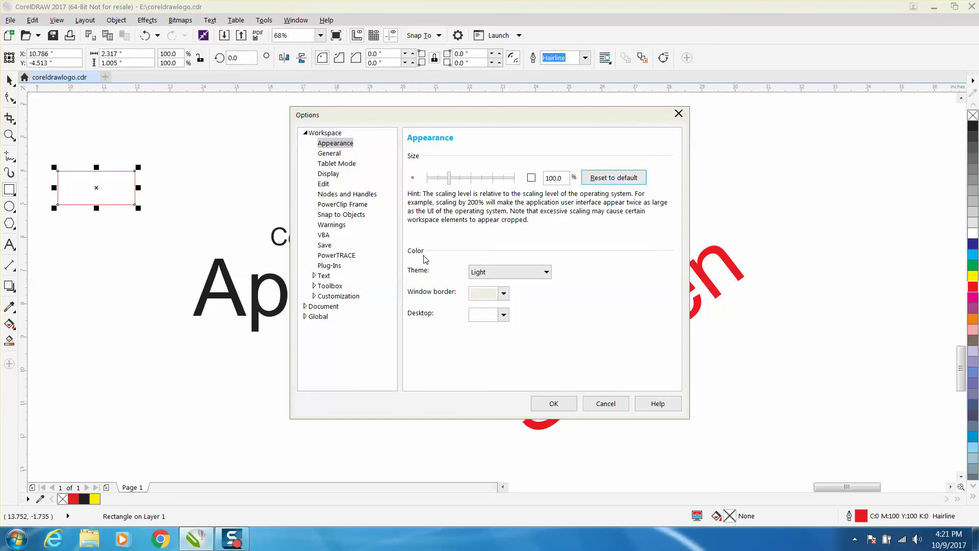
click(547, 274)
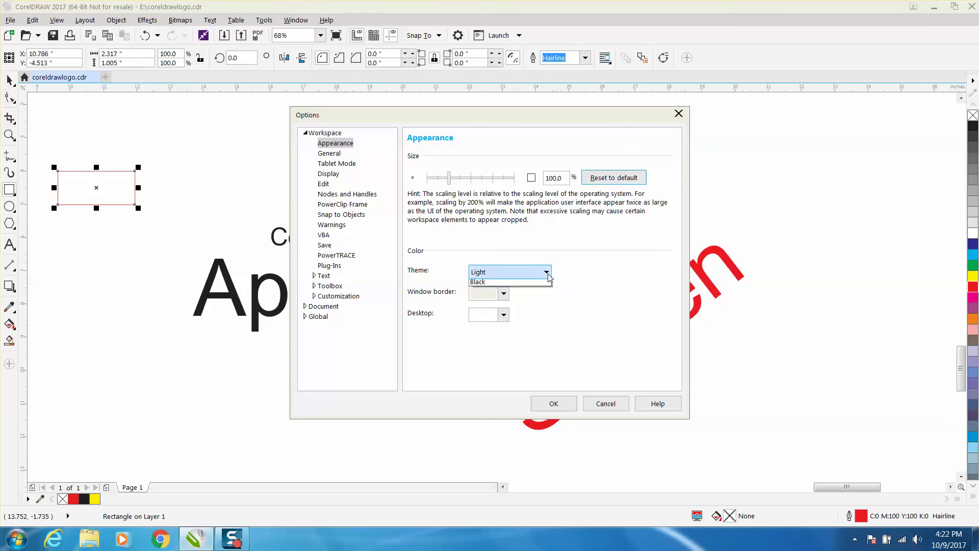
click(505, 293)
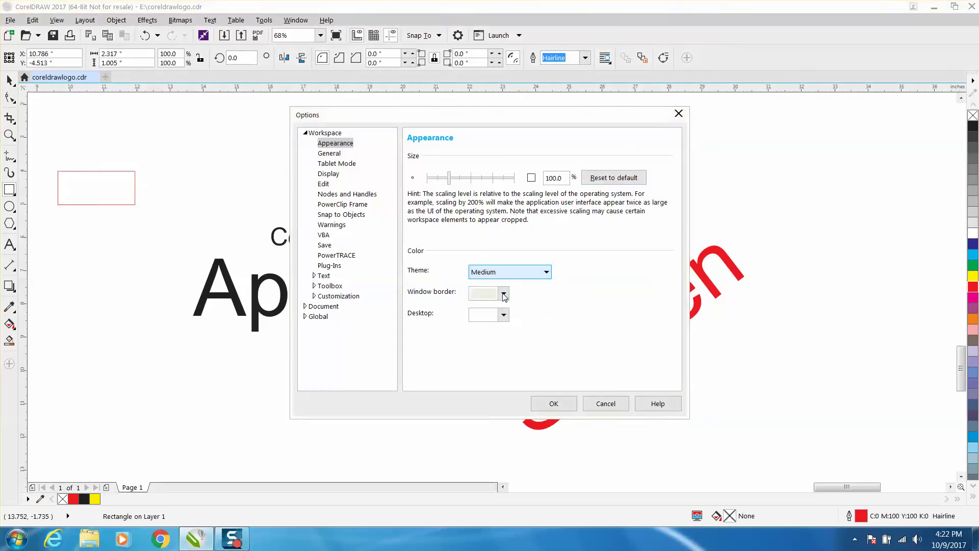
click(546, 273)
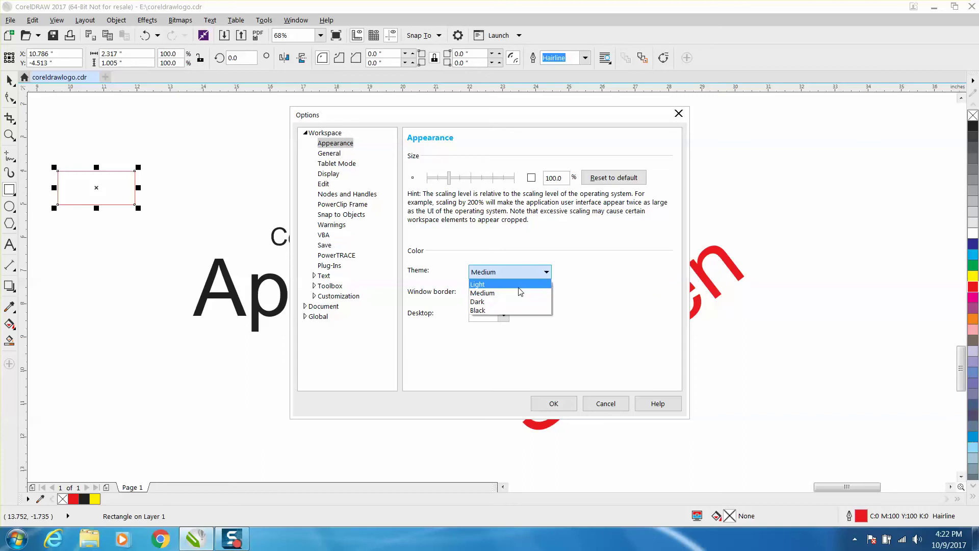
click(485, 301)
click(560, 276)
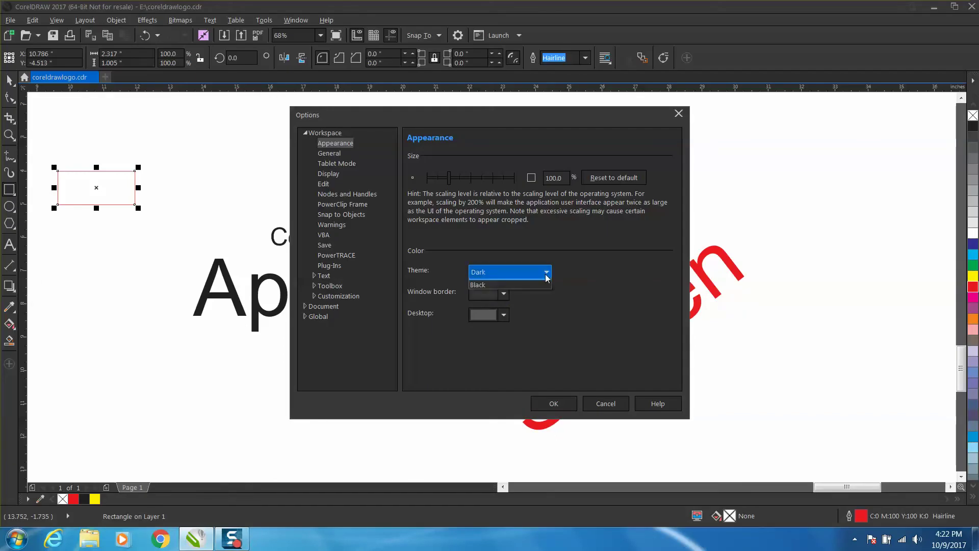
click(487, 311)
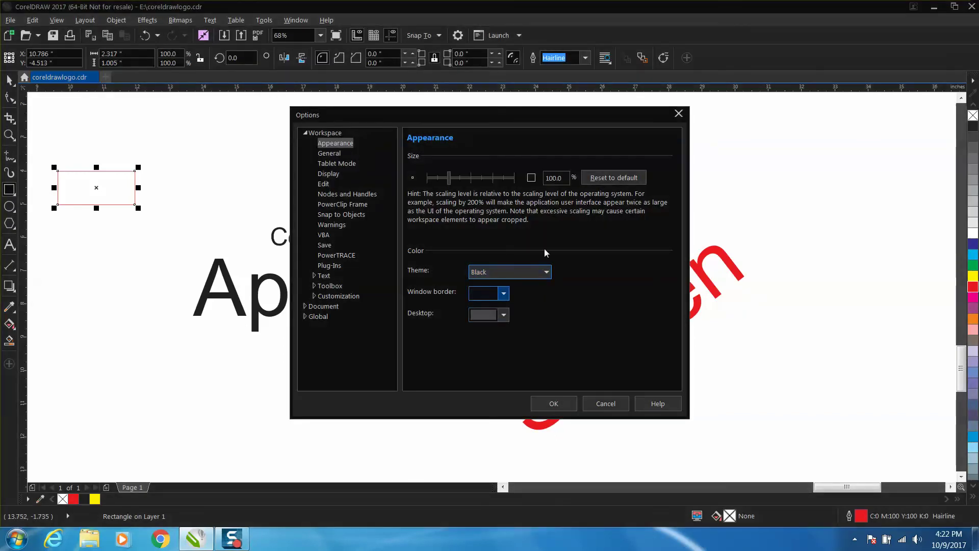
click(566, 407)
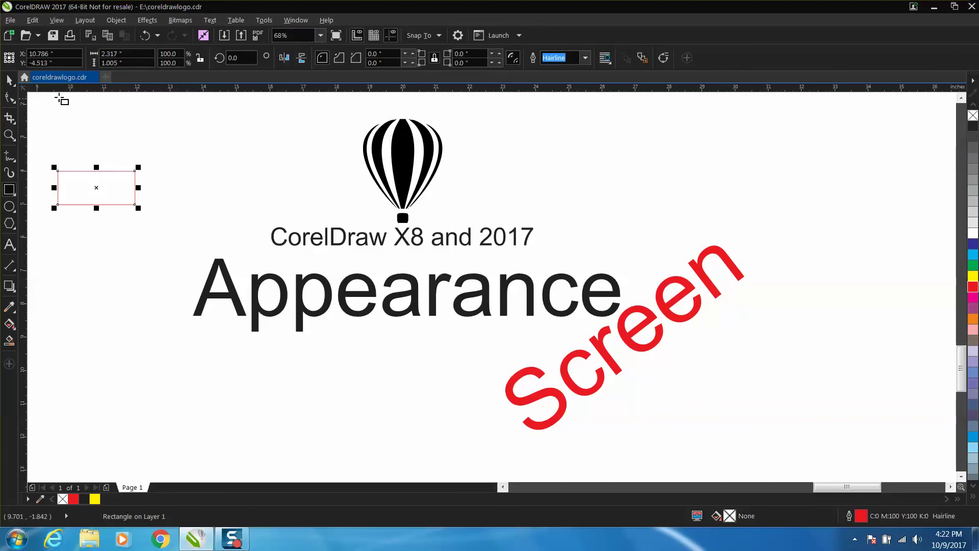
Marquee-zoom so the full page fills the view and move the ruler origin to its top-left corner
click(9, 81)
scroll(215, 174, down, 4)
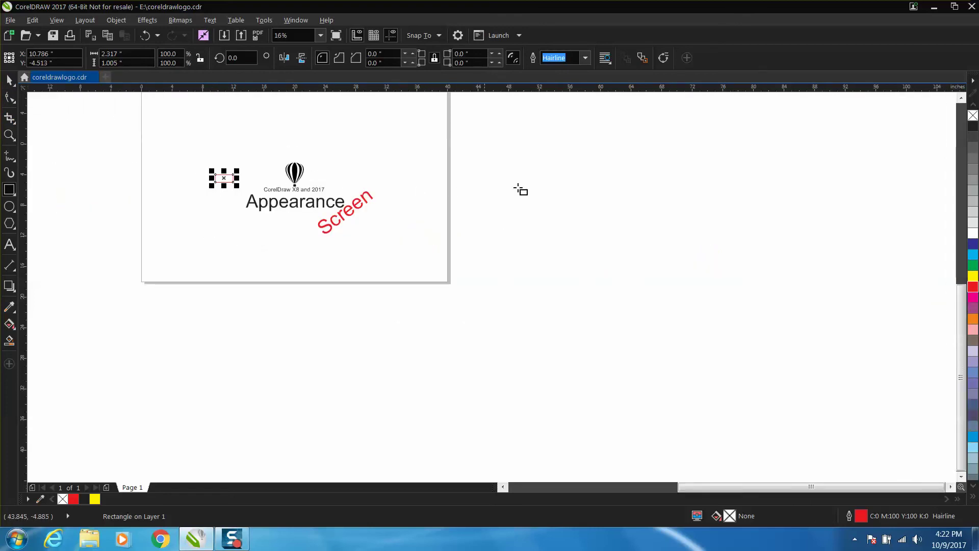
drag(958, 300, 956, 278)
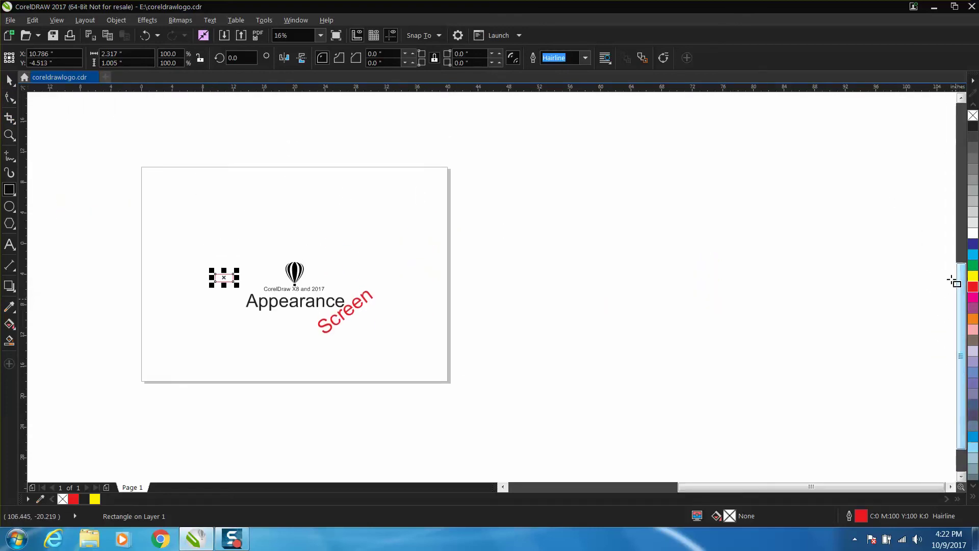
click(9, 135)
drag(115, 156, 533, 406)
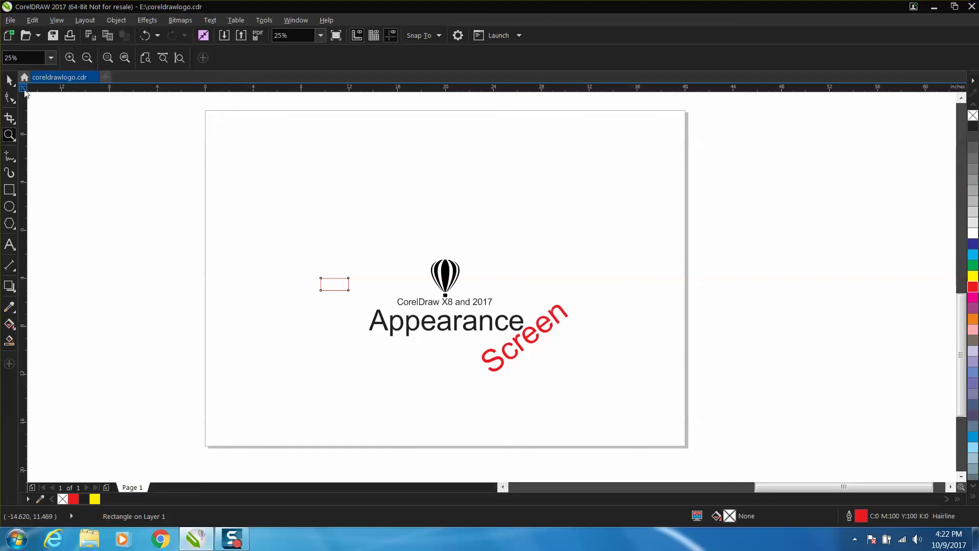
drag(24, 91, 204, 110)
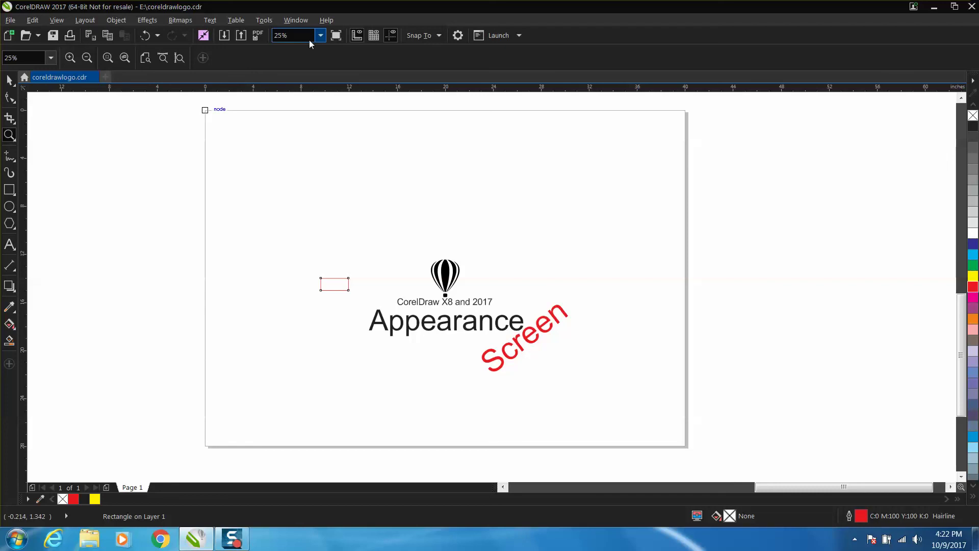
Drag the Appearance Size slider back up to 125.0% and apply it
click(267, 20)
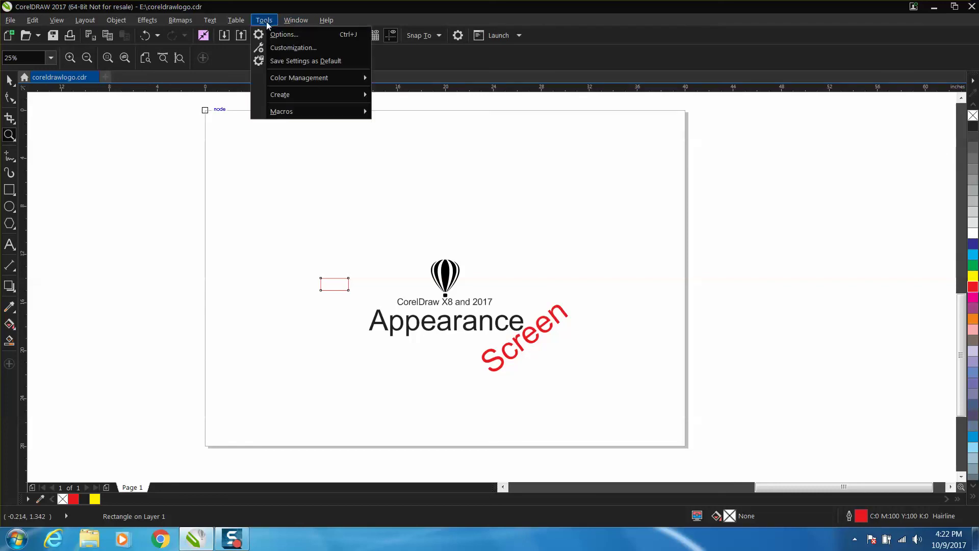
click(285, 35)
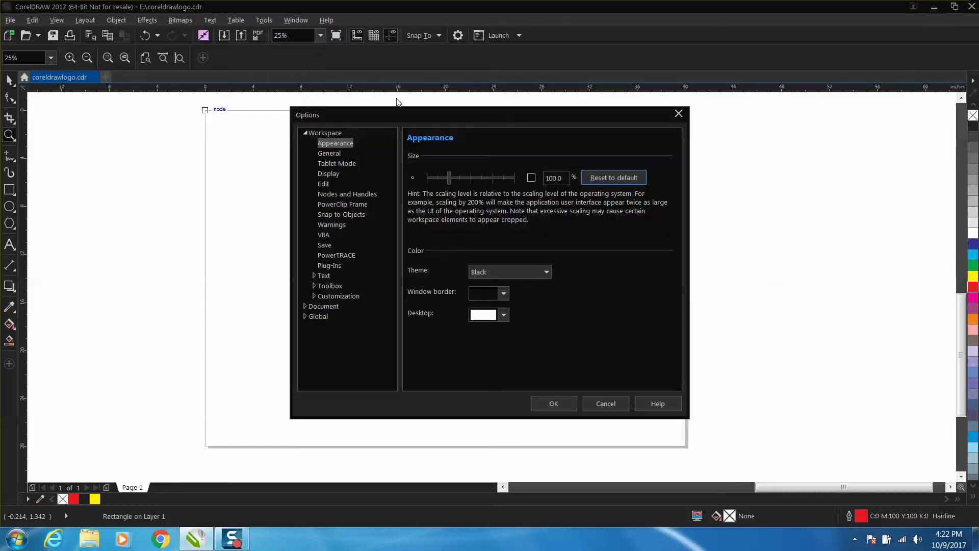
click(462, 178)
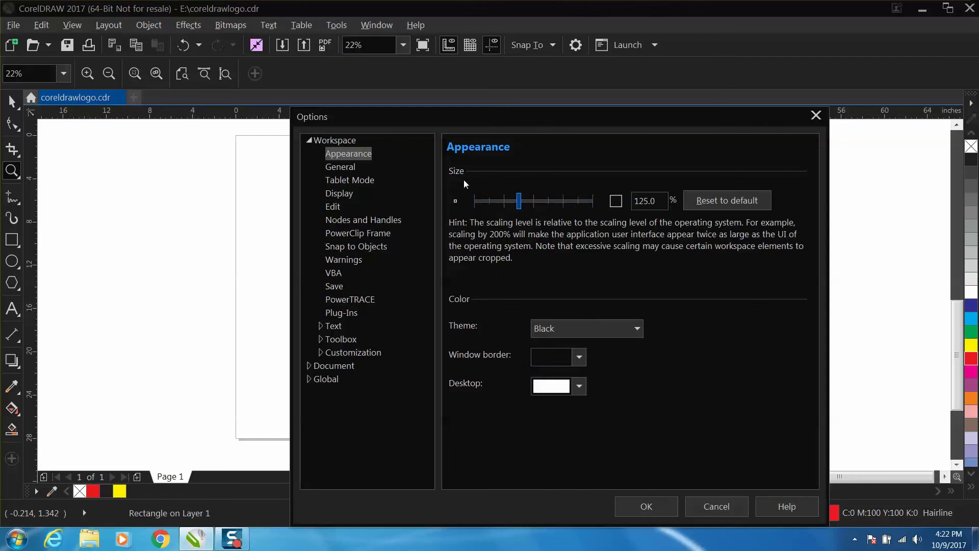
click(658, 513)
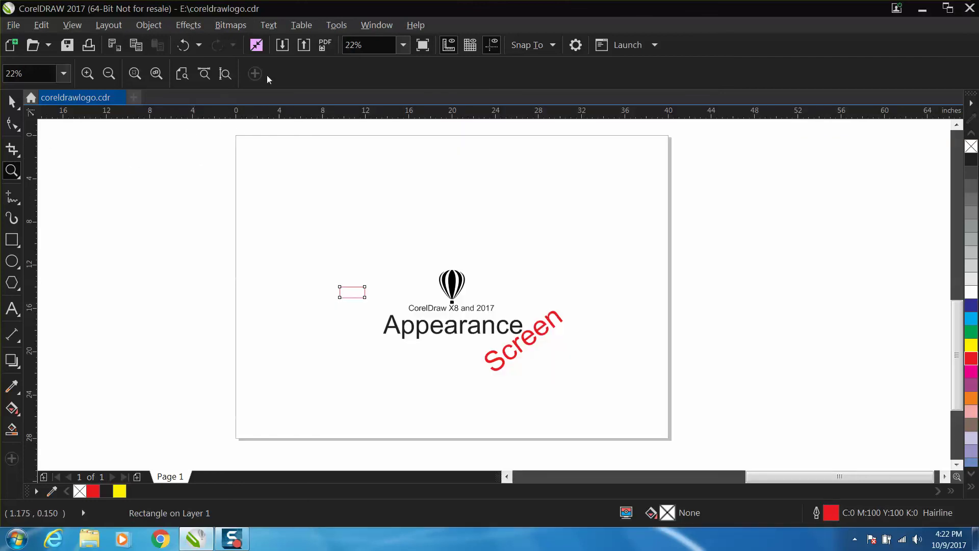
click(335, 28)
Choose the Light theme and a PANTONE solid coated yellow window border
click(346, 61)
click(511, 276)
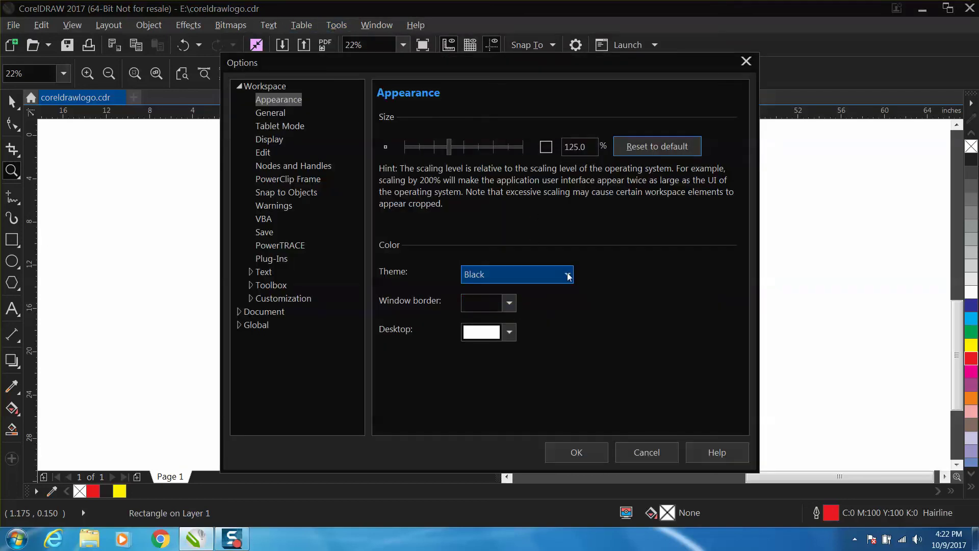
click(491, 294)
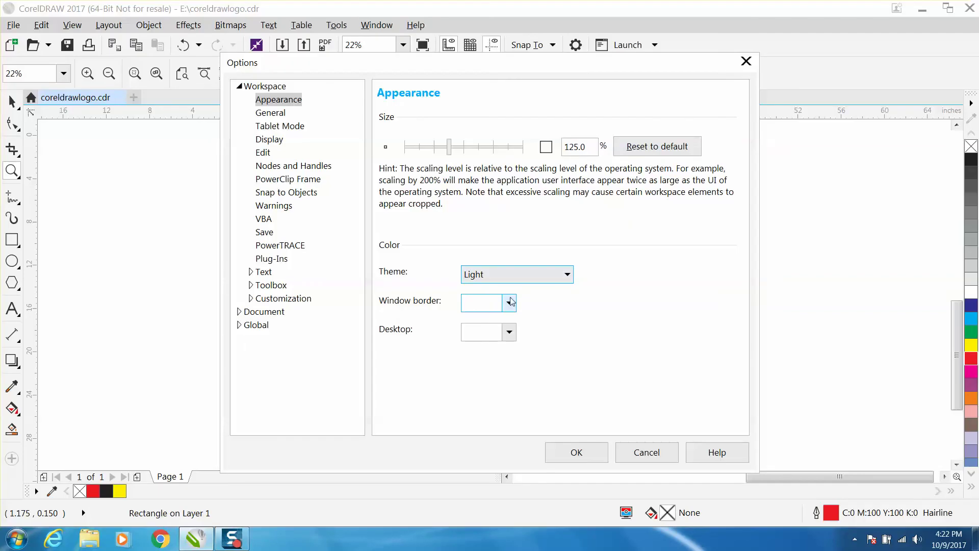
click(509, 303)
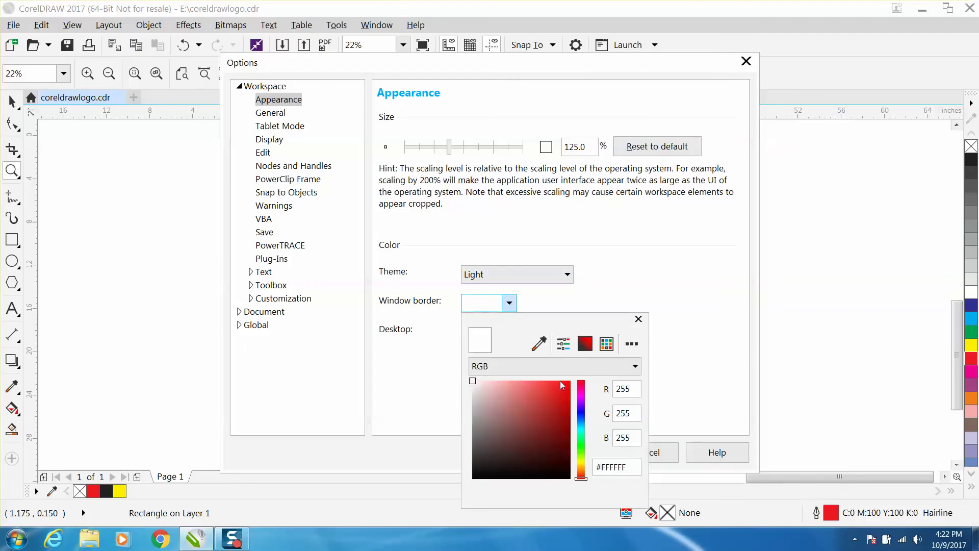
click(606, 343)
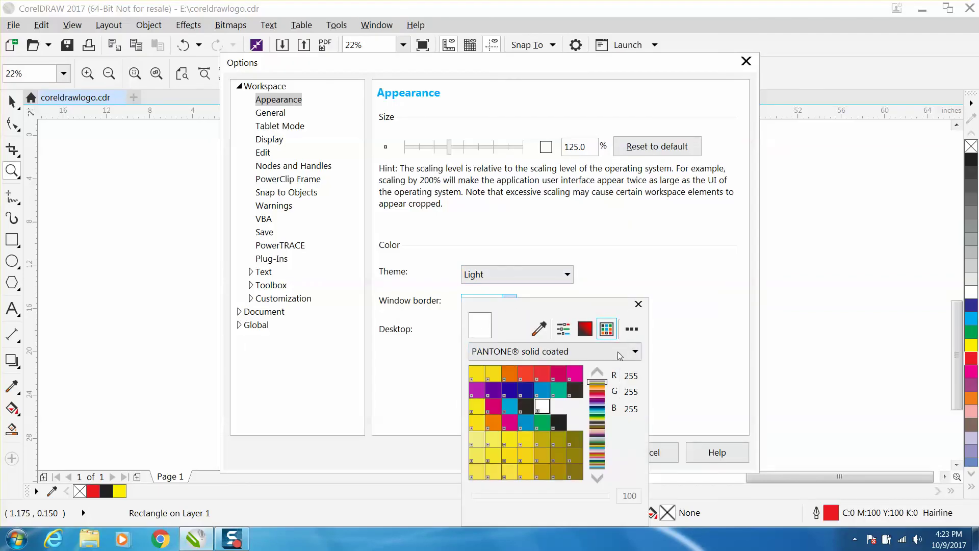
click(475, 371)
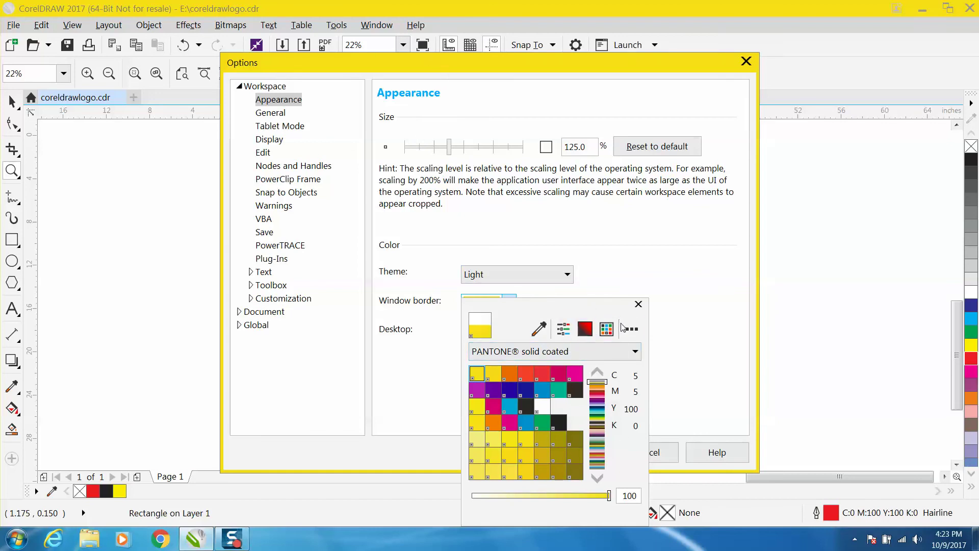
click(638, 305)
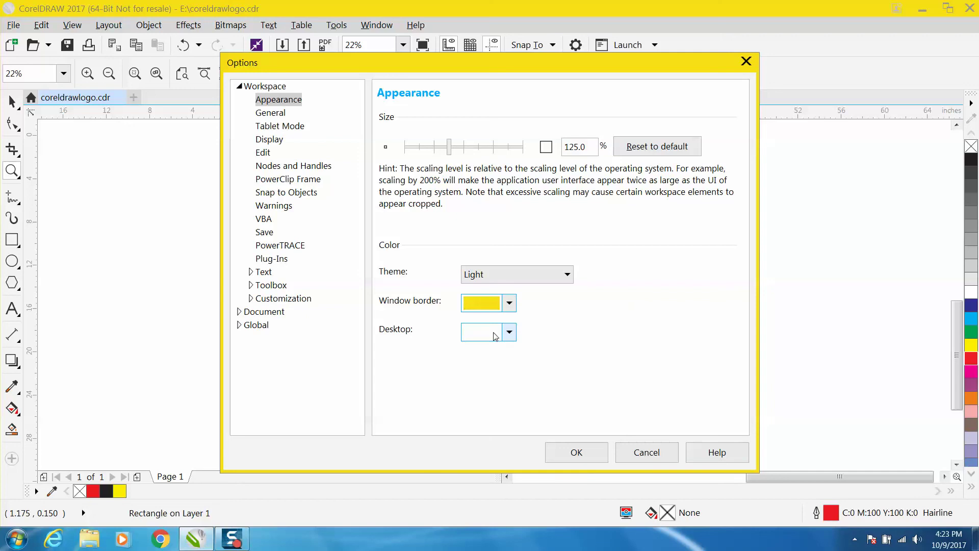
Make the desktop PANTONE teal, apply the settings, and zoom in on the logo
click(508, 334)
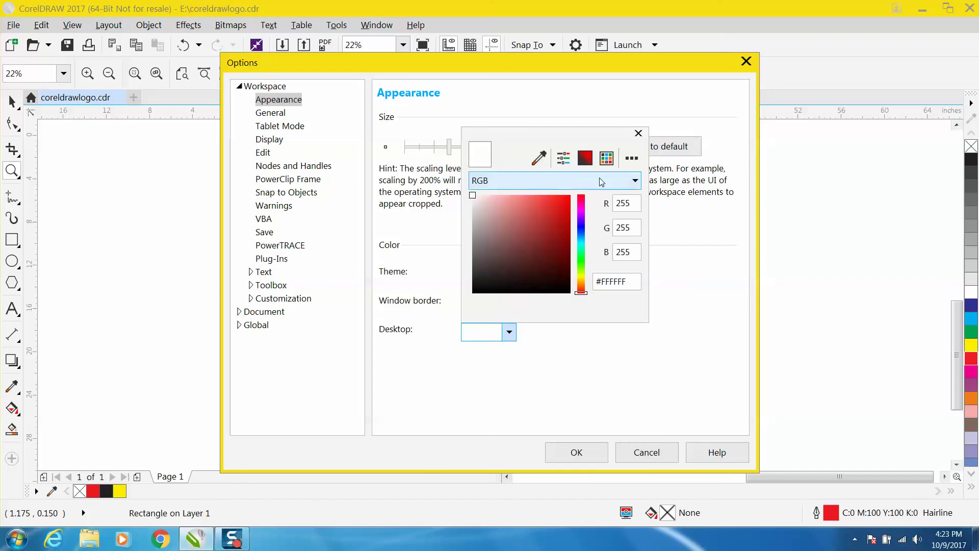
click(606, 158)
click(560, 218)
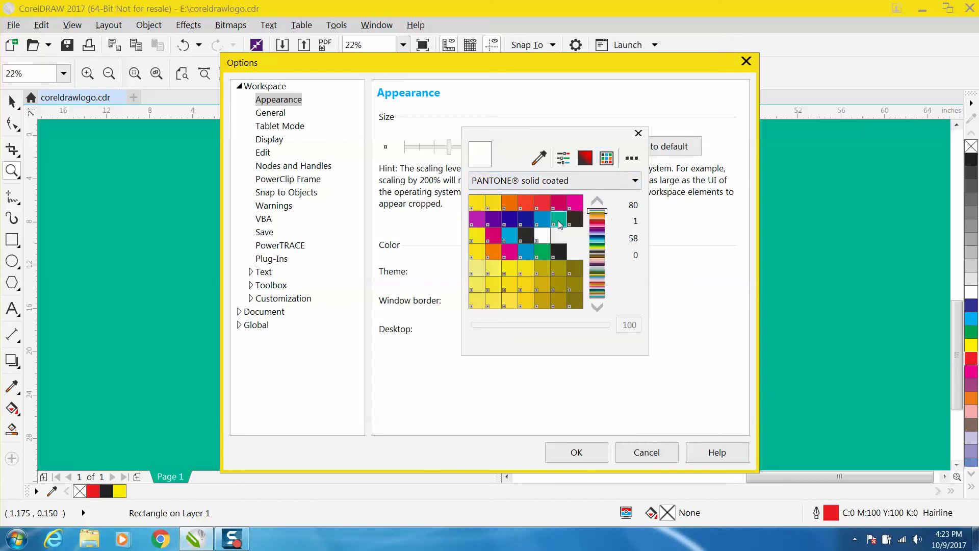
click(572, 449)
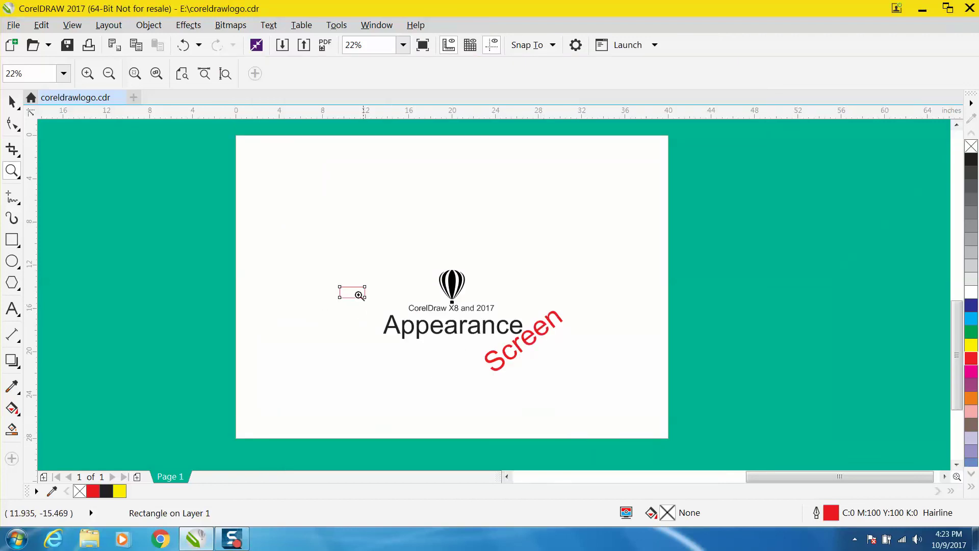
drag(325, 266, 581, 374)
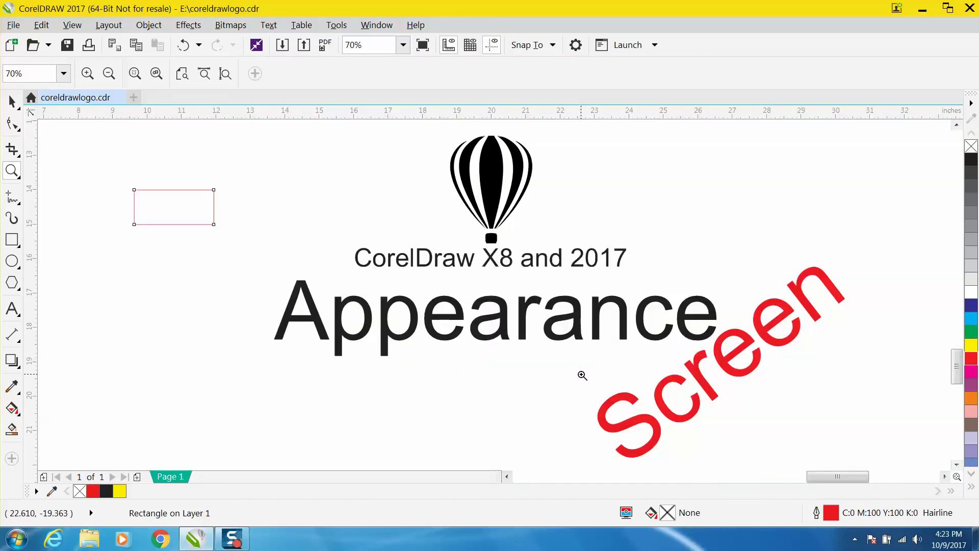